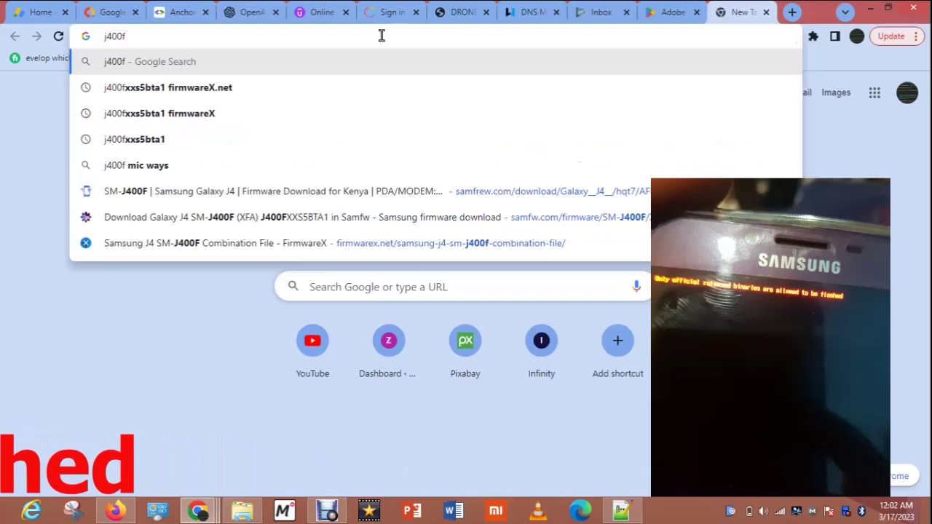
Search Google for j400fxxs5bta1 firmwareX and open the SamMobile result for the Galaxy J4 SM-J400F
left_click(341, 113)
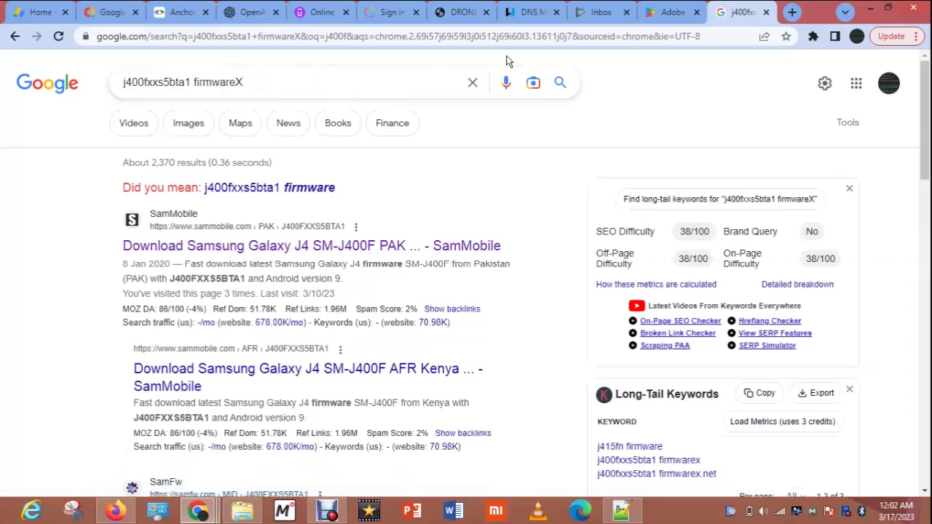
left_click(355, 255)
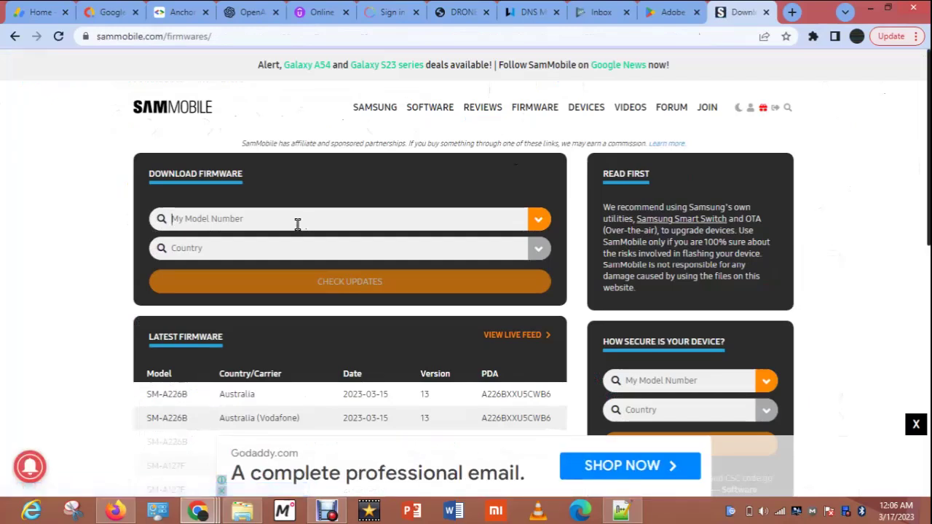
Check SamMobile for firmware updates for the Galaxy J4 (SM-J400F) with the country South Africa (XFE)
left_click(298, 224)
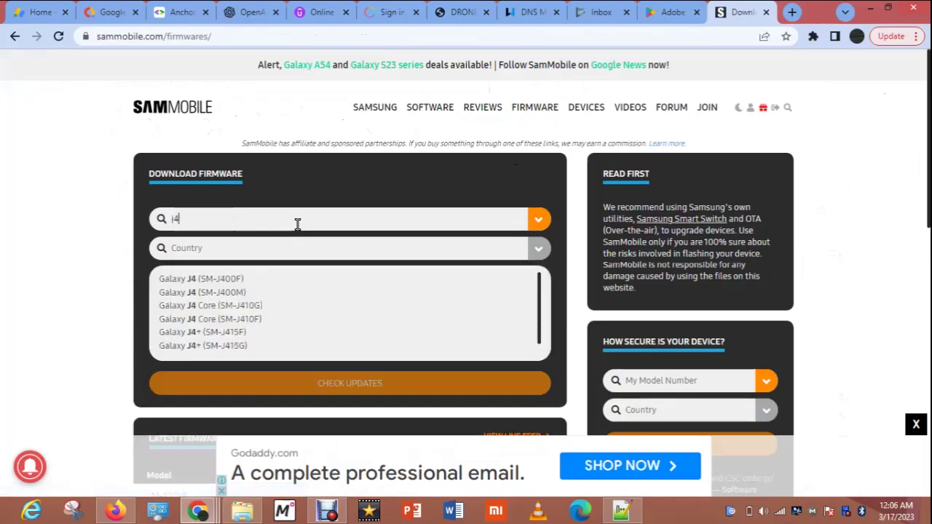
left_click(239, 280)
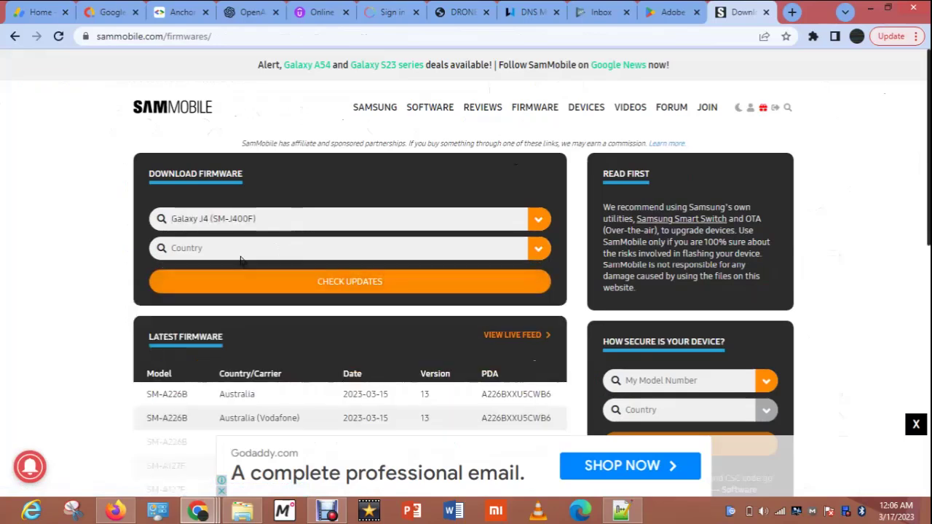
left_click(388, 246)
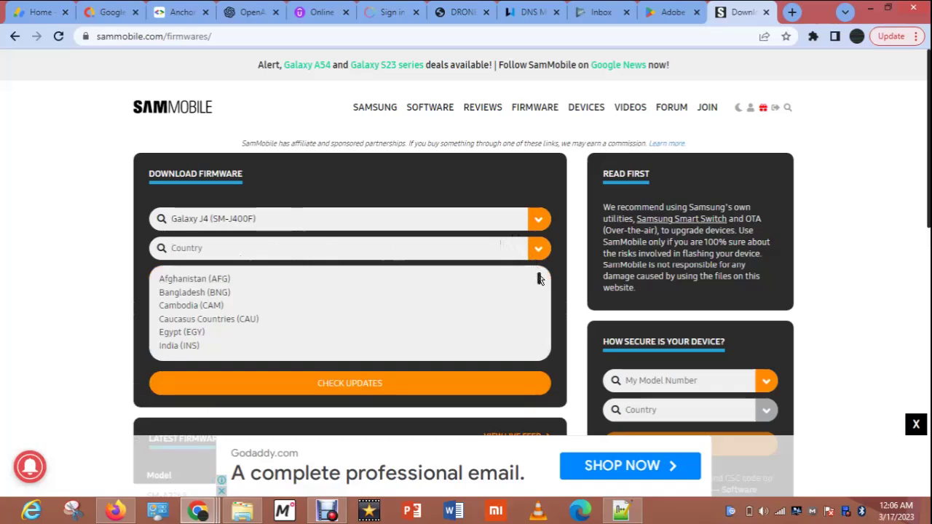
left_click_drag(540, 280, 540, 326)
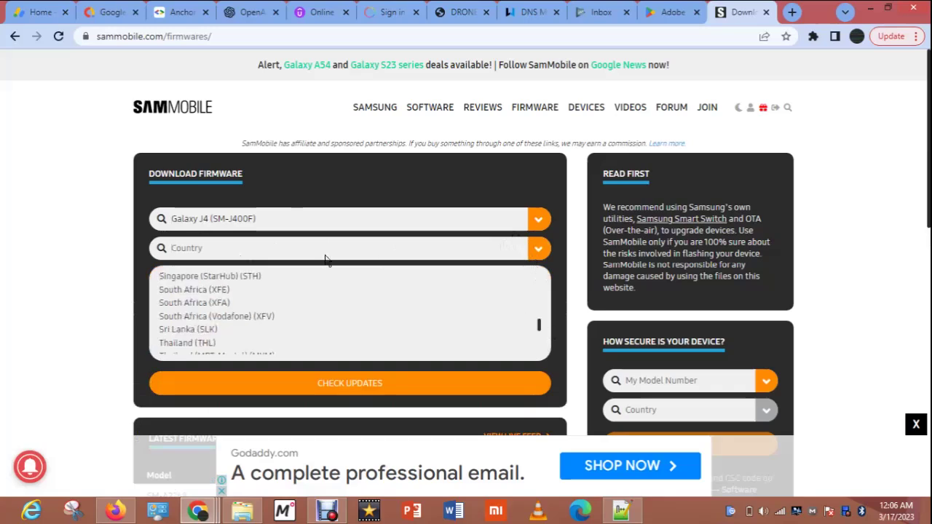
left_click(201, 292)
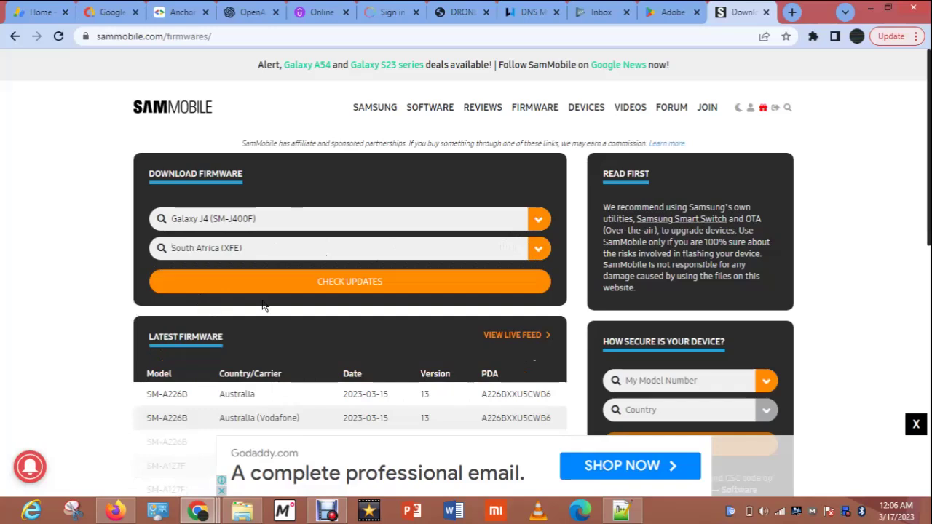
left_click(357, 288)
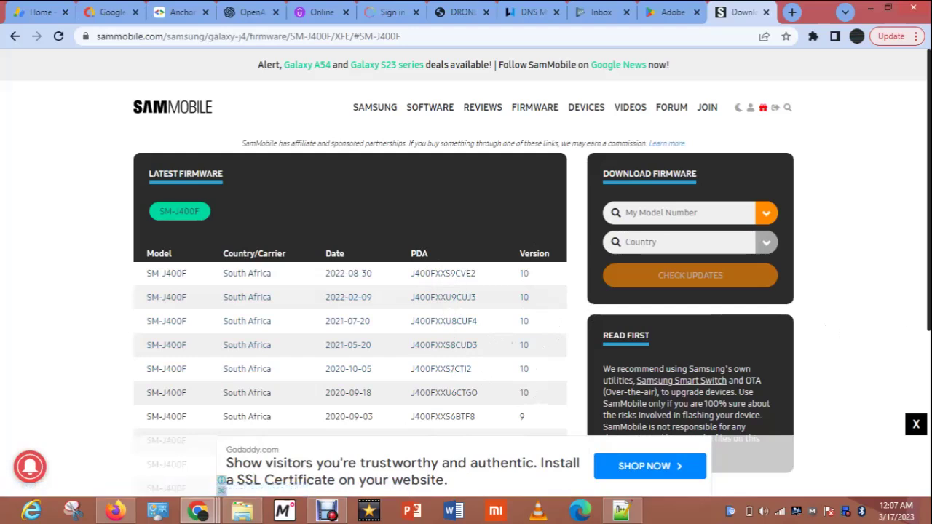
Open the South African firmware entry J400FXXS7CTI2 dated 2020-10-05 and review its details and download options
scroll(467, 291, "down", 3)
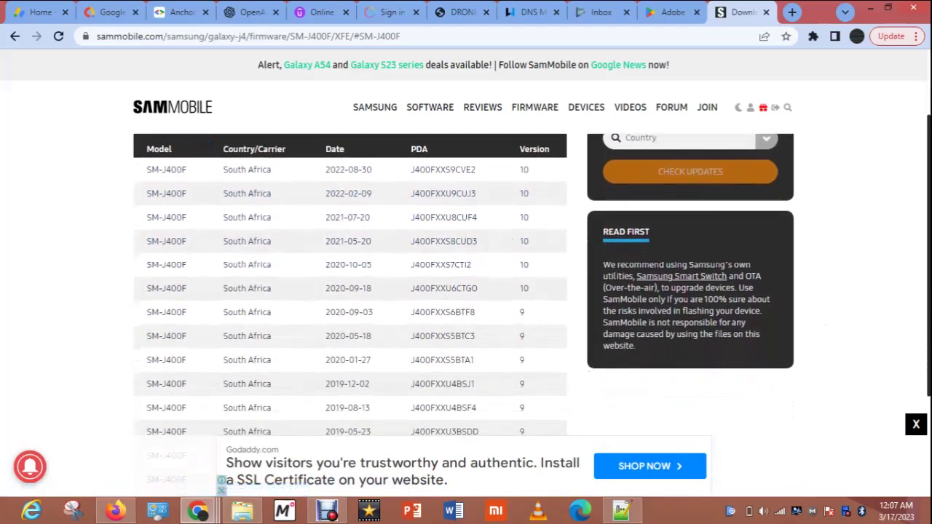
scroll(350, 291, "down", 1)
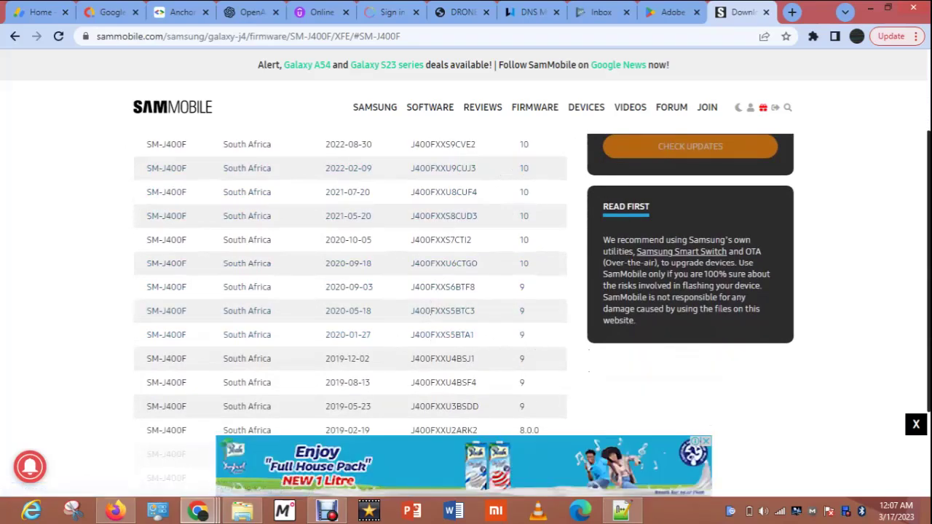
scroll(921, 306, "up", 1)
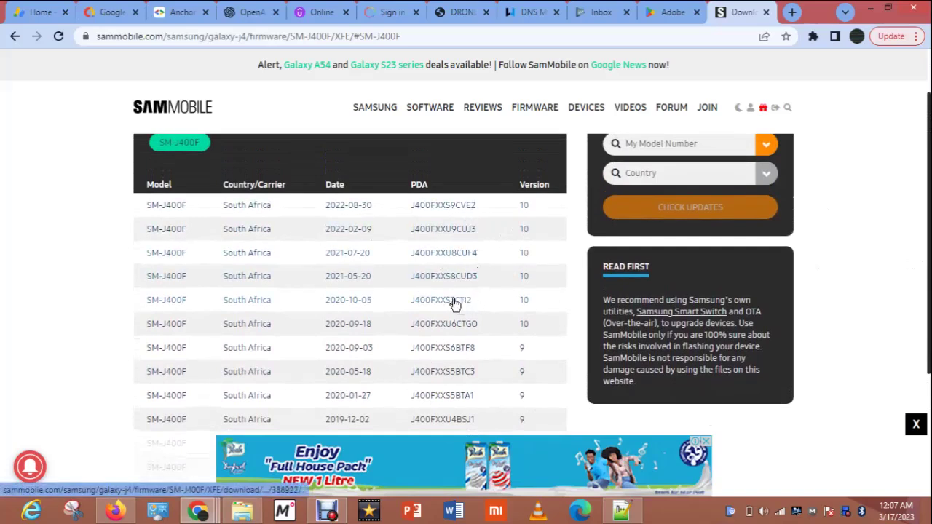
left_click(256, 311)
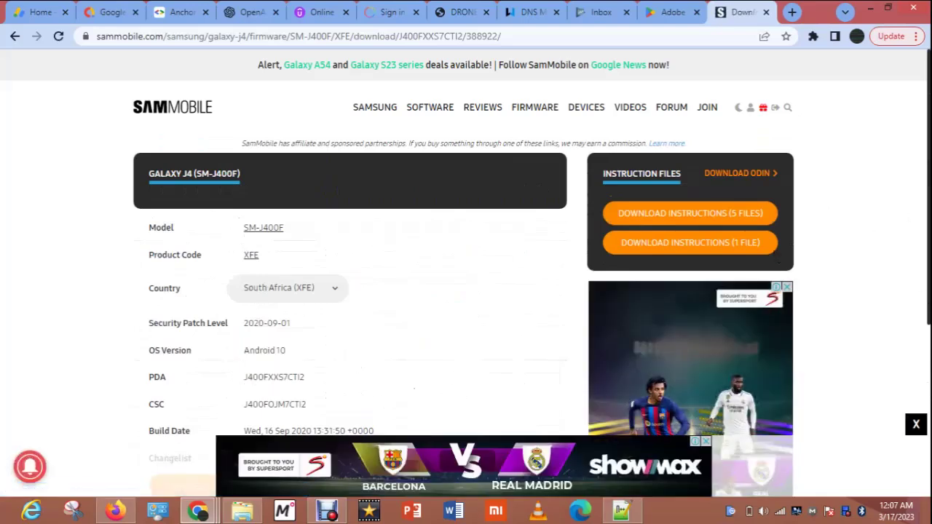
scroll(572, 386, "down", 3)
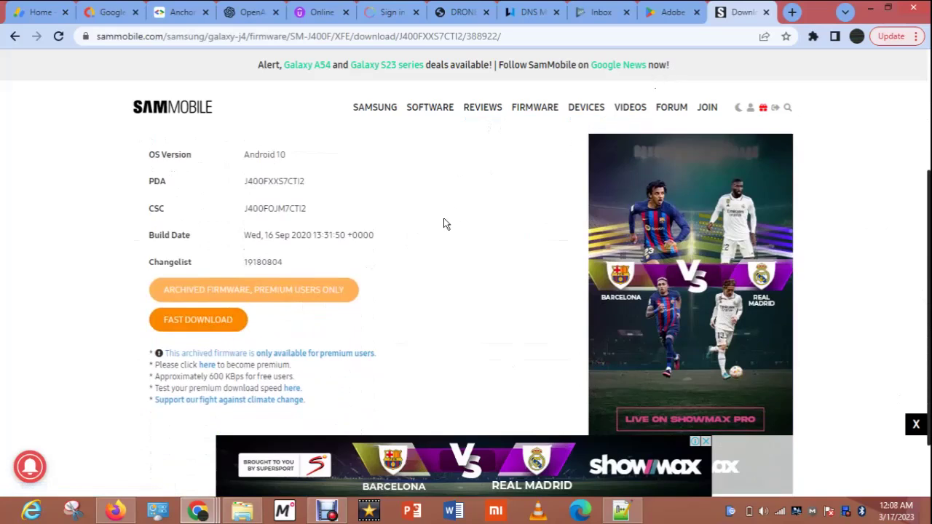
scroll(903, 252, "up", 3)
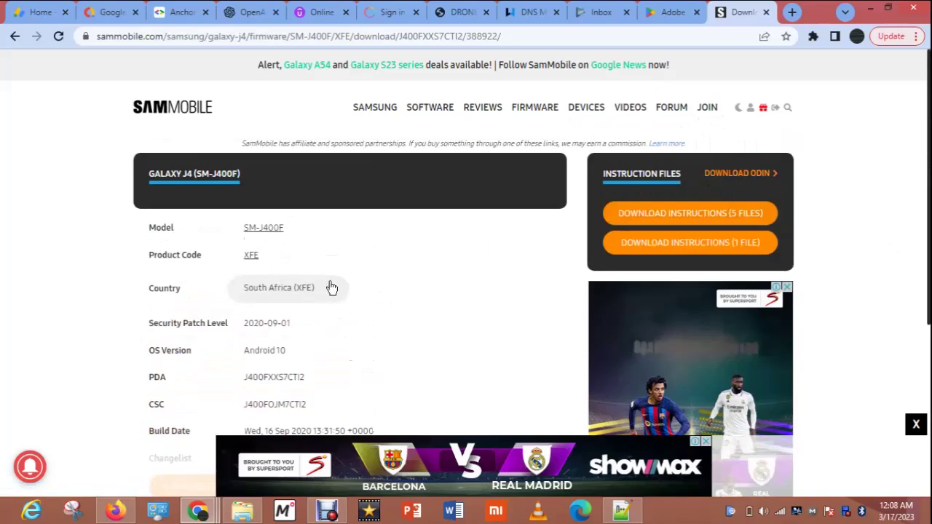
Go to firmwarex.net and search the site for j400f
left_click(492, 37)
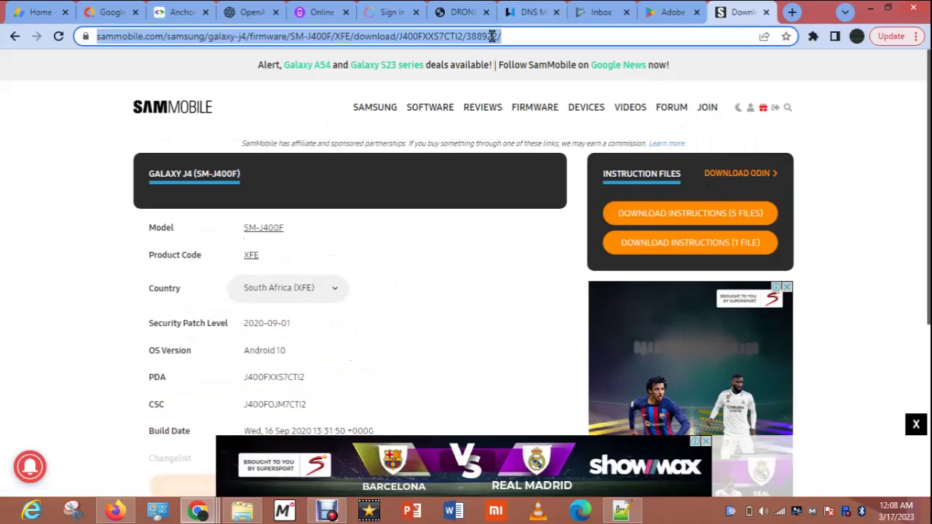
type("fir")
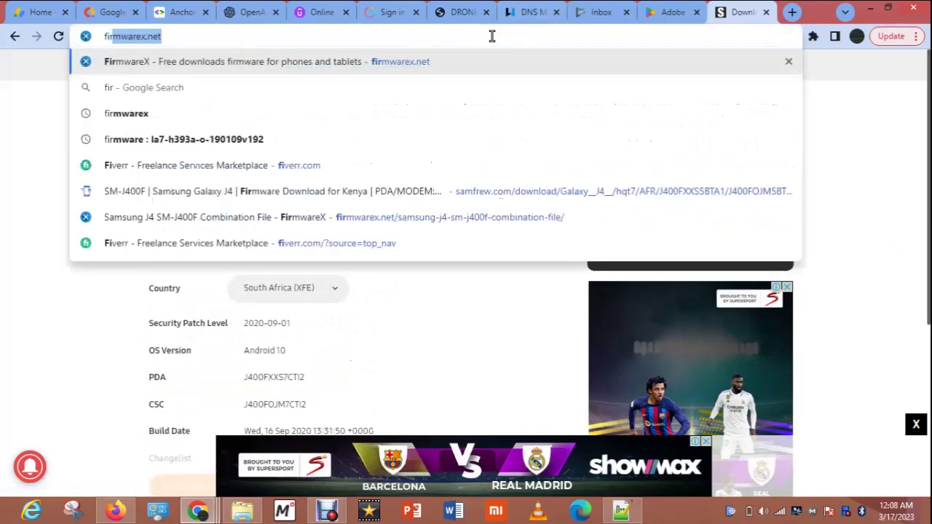
key("Right")
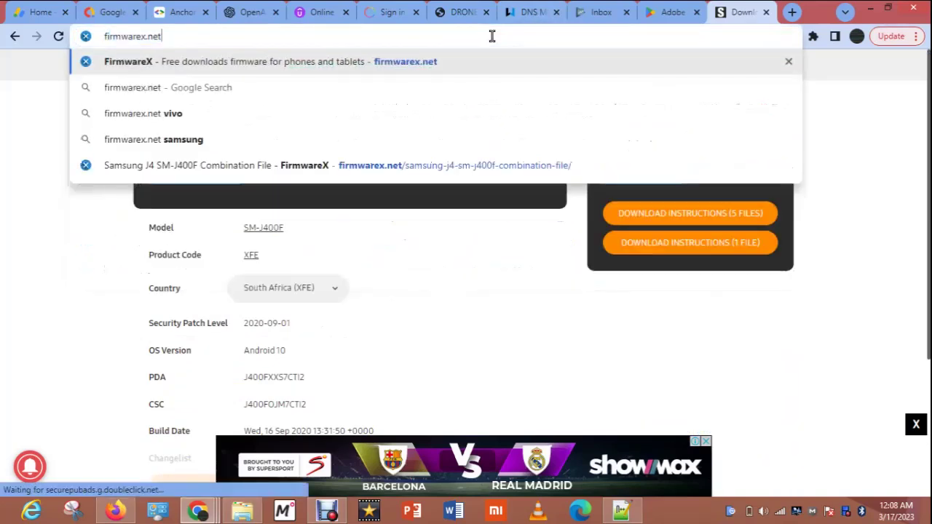
key("Return")
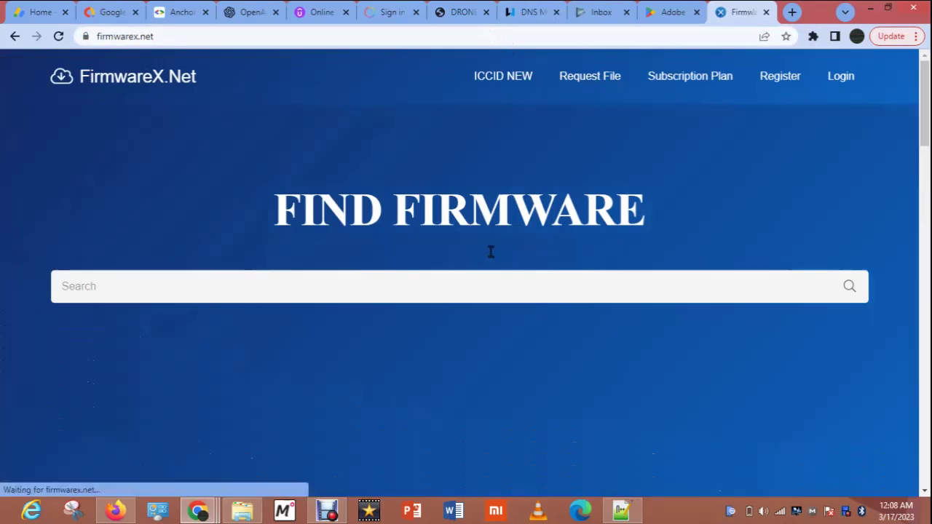
left_click(430, 290)
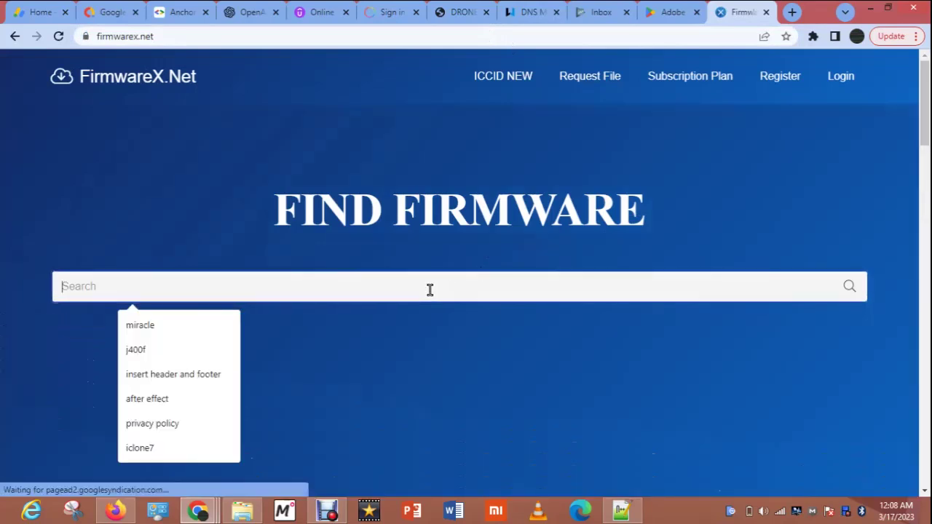
left_click(151, 351)
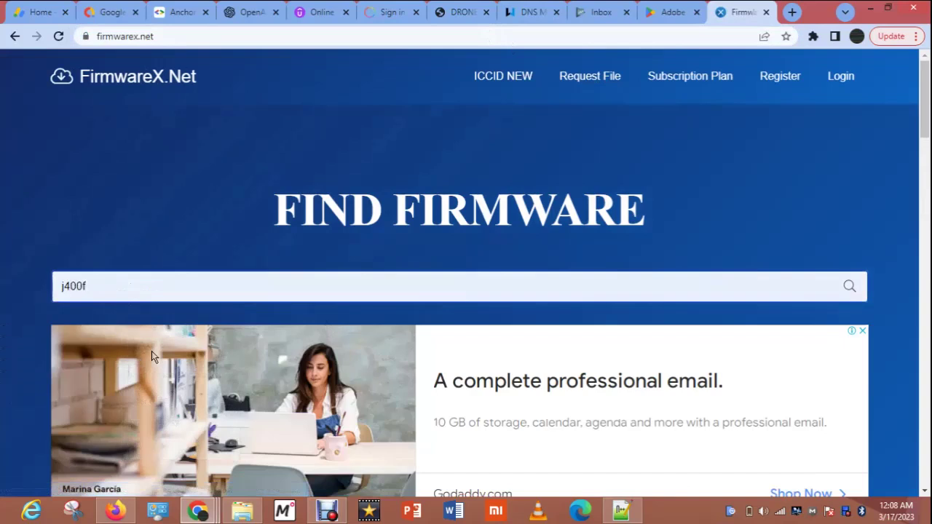
left_click(849, 290)
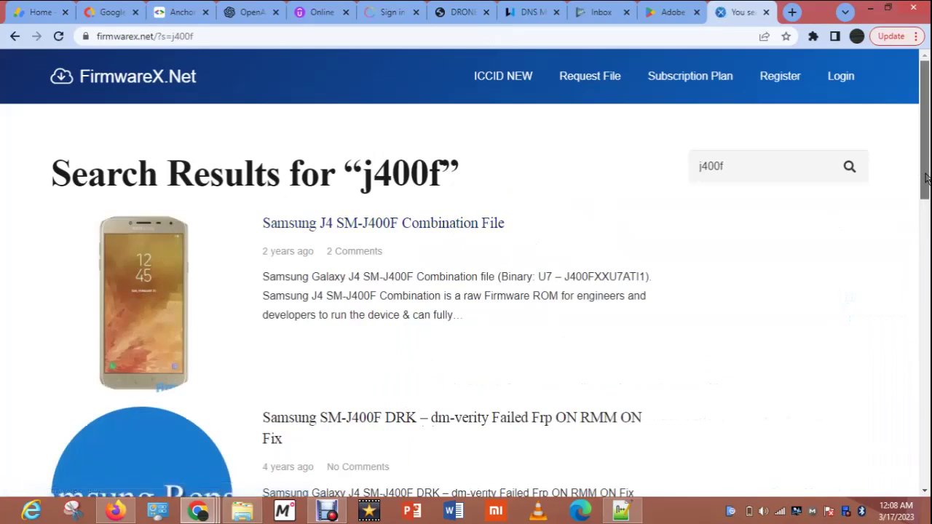
Look through the j400f search results and open the Samsung J4 SM-J400F Combination File page
scroll(466, 291, "down", 3)
scroll(466, 291, "down", 3)
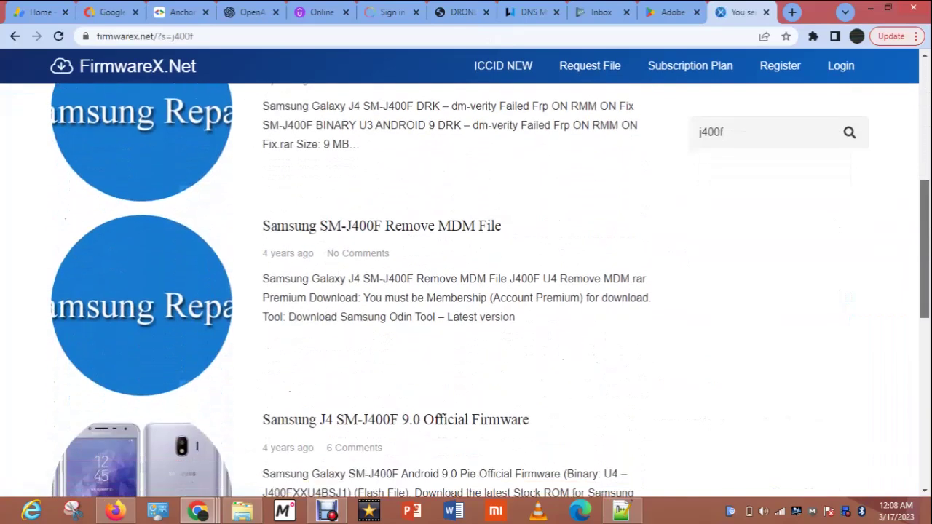
scroll(929, 315, "down", 2)
scroll(929, 315, "up", 2)
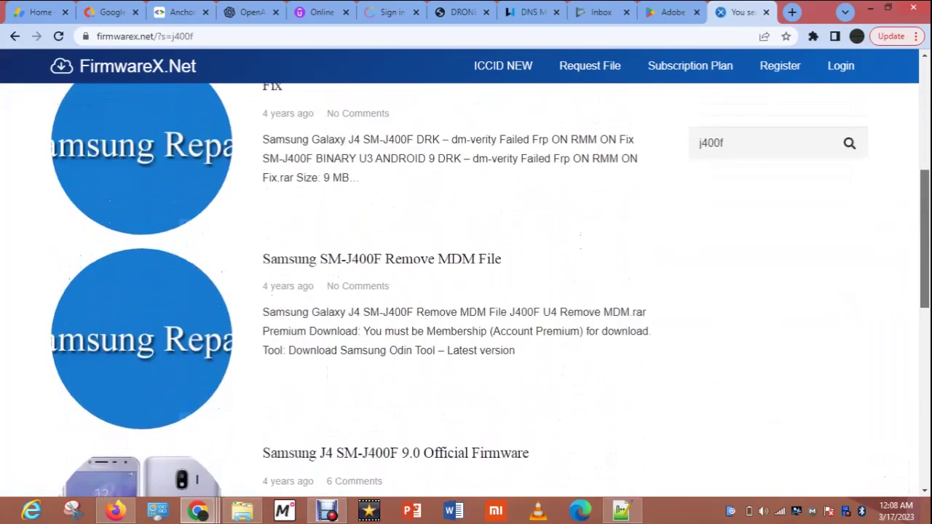
scroll(929, 315, "down", 2)
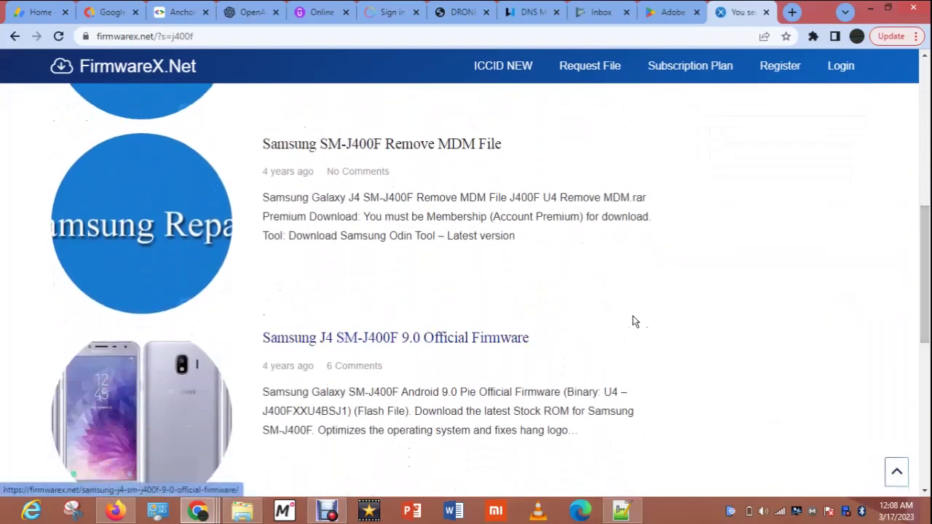
scroll(929, 292, "down", 2)
scroll(929, 291, "up", 5)
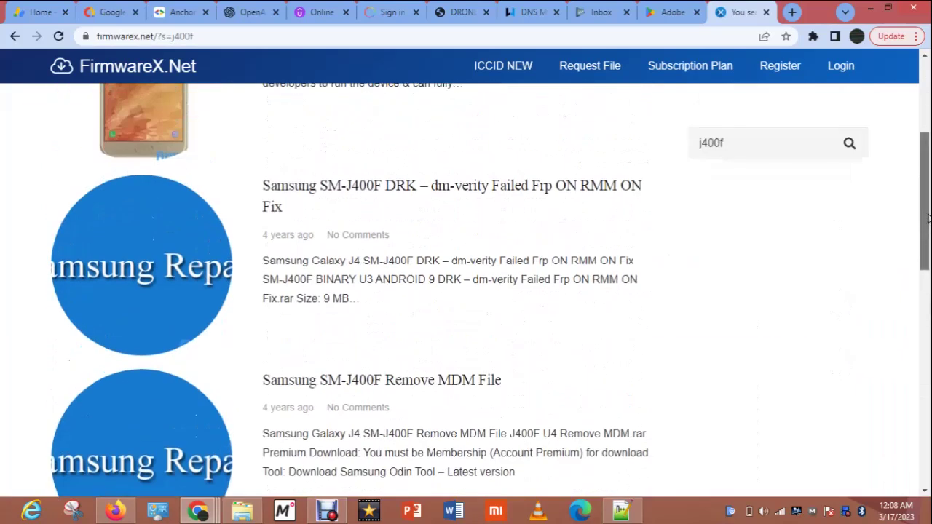
scroll(929, 232, "up", 3)
left_click(441, 138)
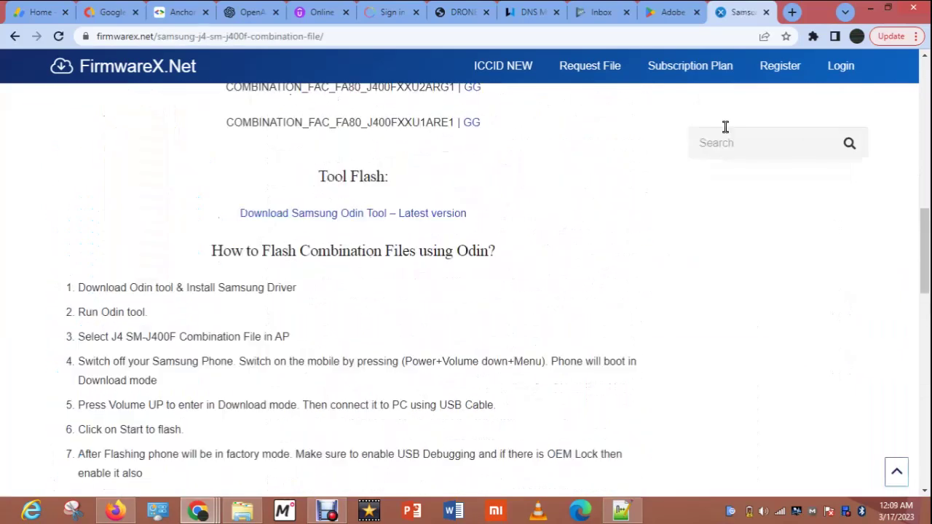
Enter updato.com as the address of another firmware site
left_click(718, 35)
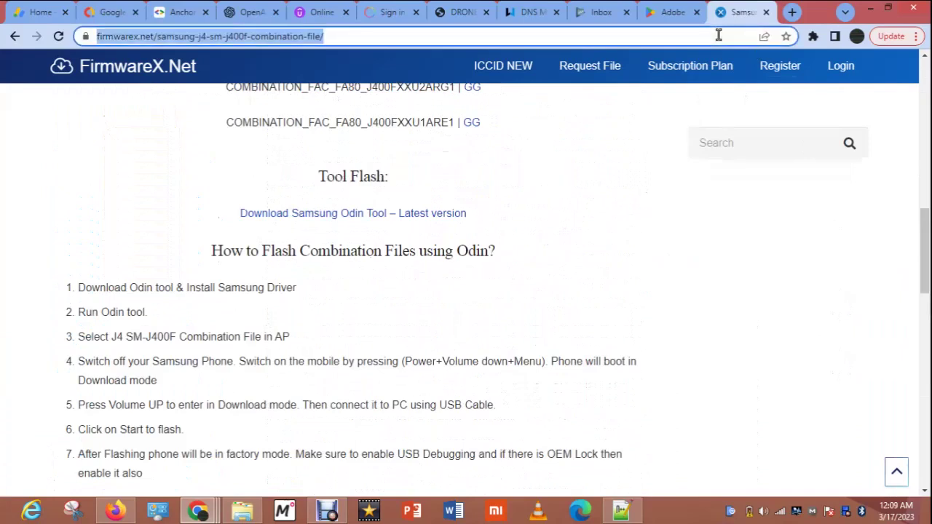
type("up")
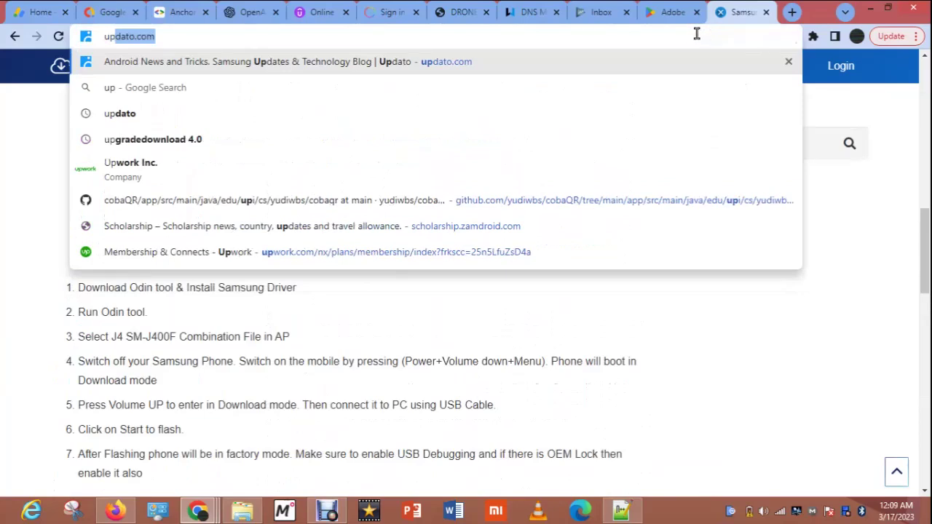
key("Right")
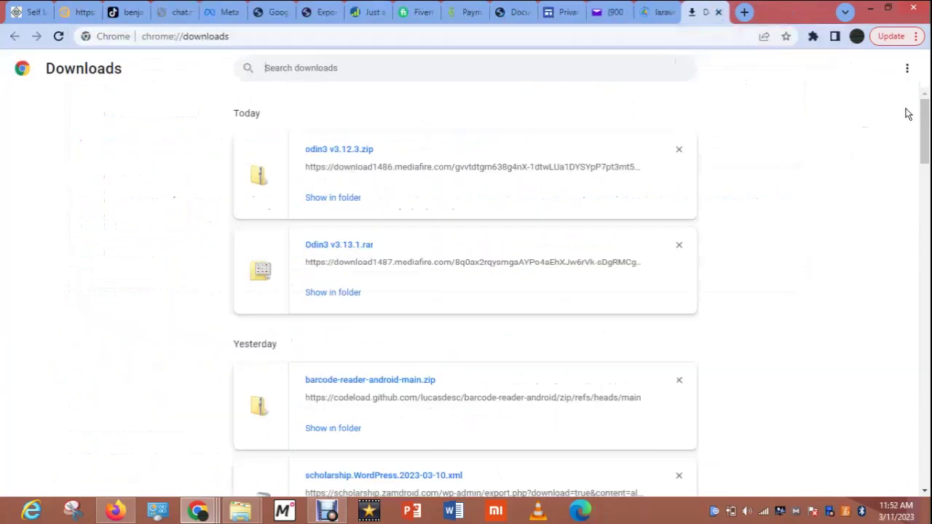
Retry the cancelled download of J400FXXS9CVE2_J400FOJM9CUJ3_XFA.zip and check its progress in the download list
scroll(927, 138, "down", 4)
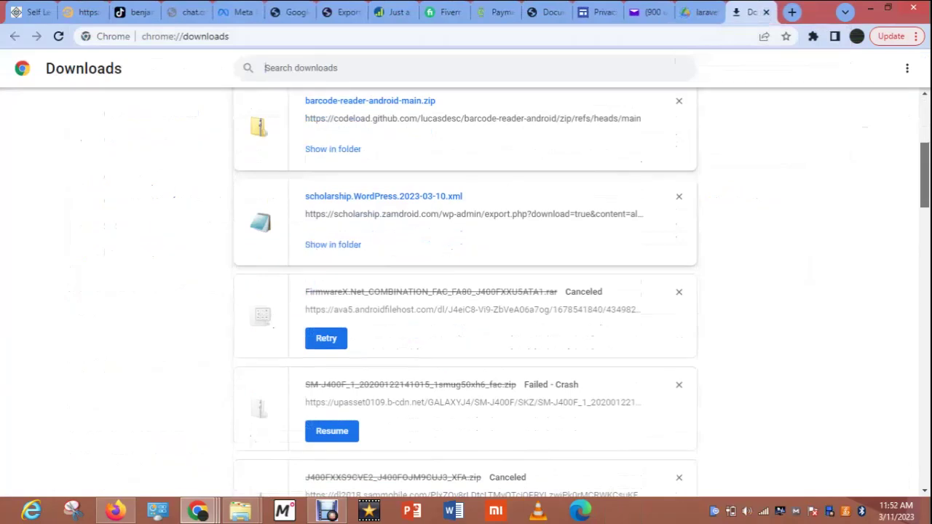
scroll(465, 291, "down", 2)
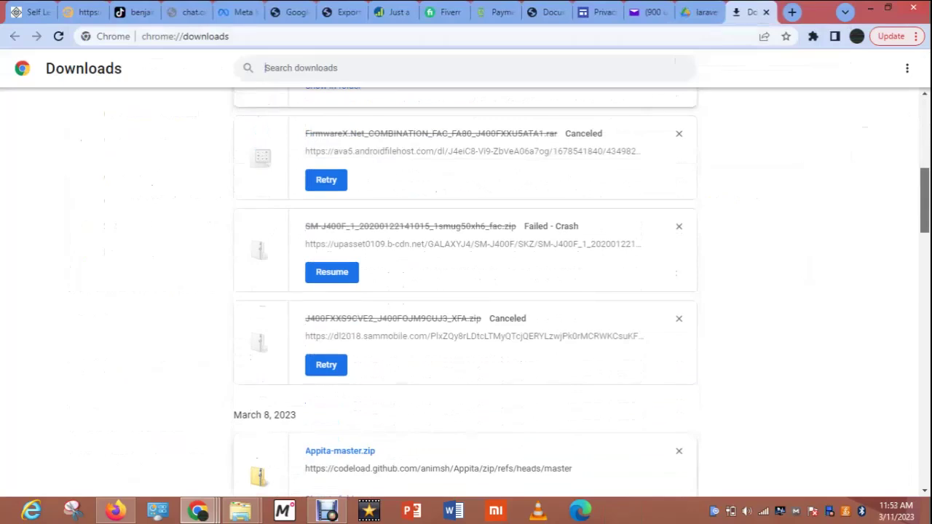
scroll(465, 292, "down", 1)
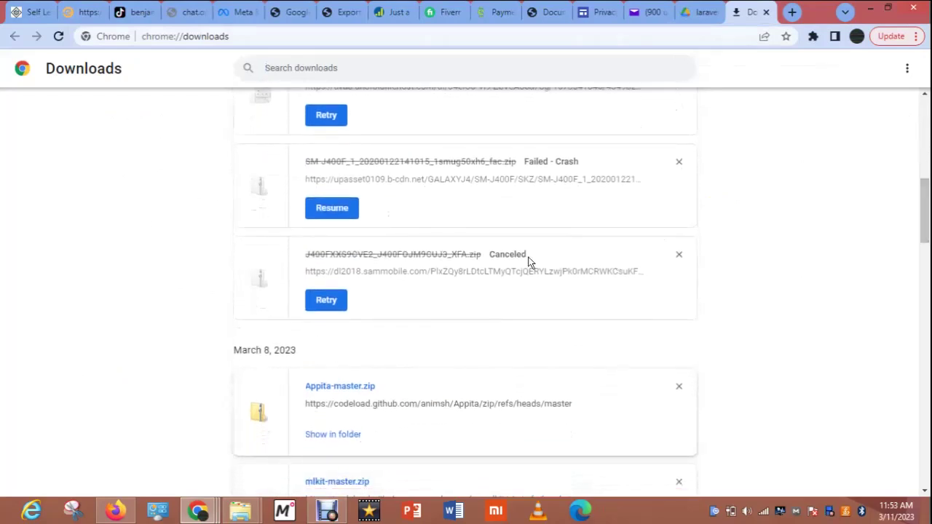
left_click(331, 309)
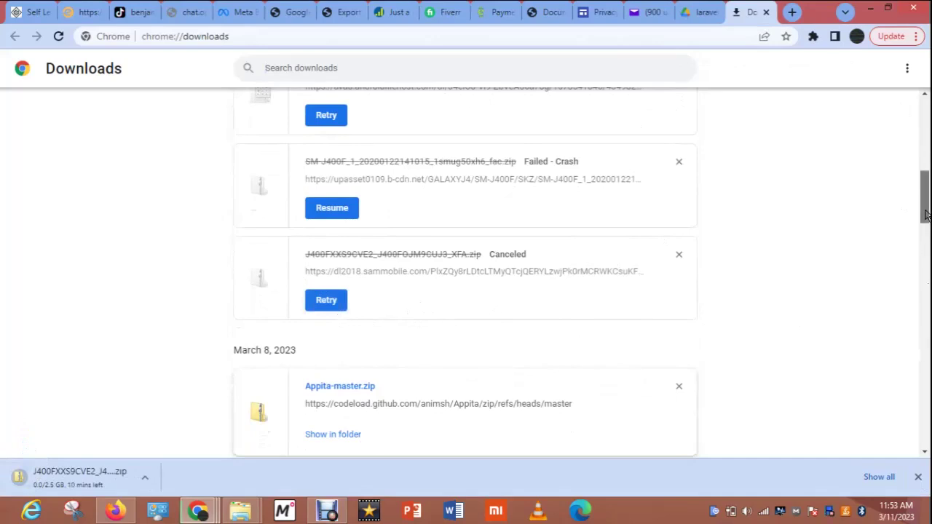
left_click_drag(926, 213, 926, 132)
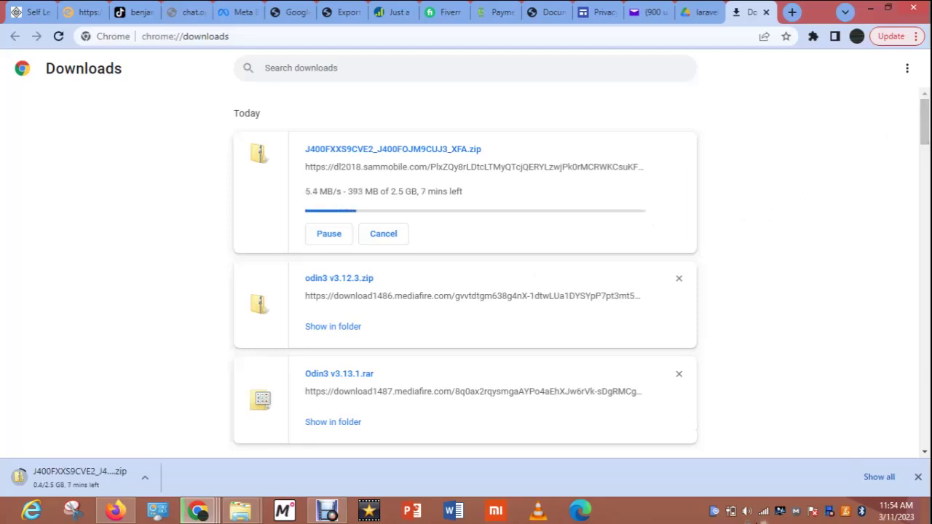
mouse_move(733, 516)
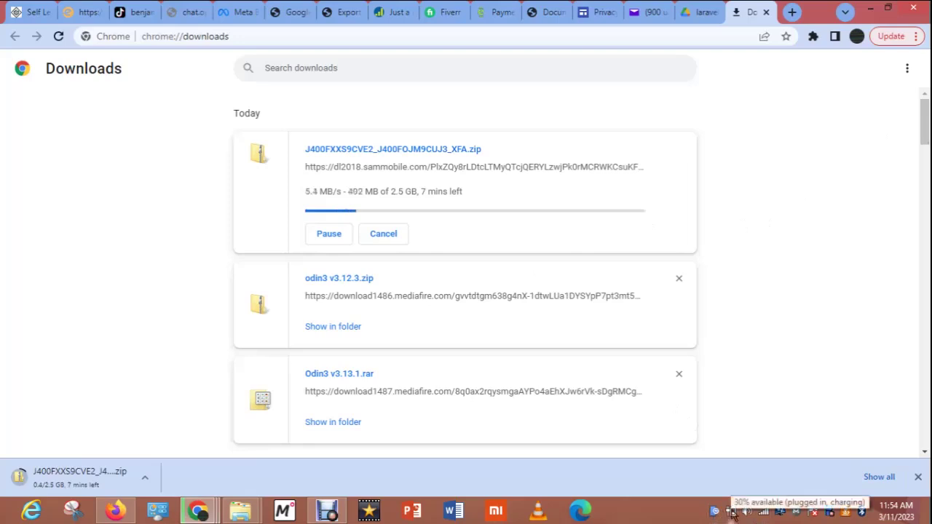
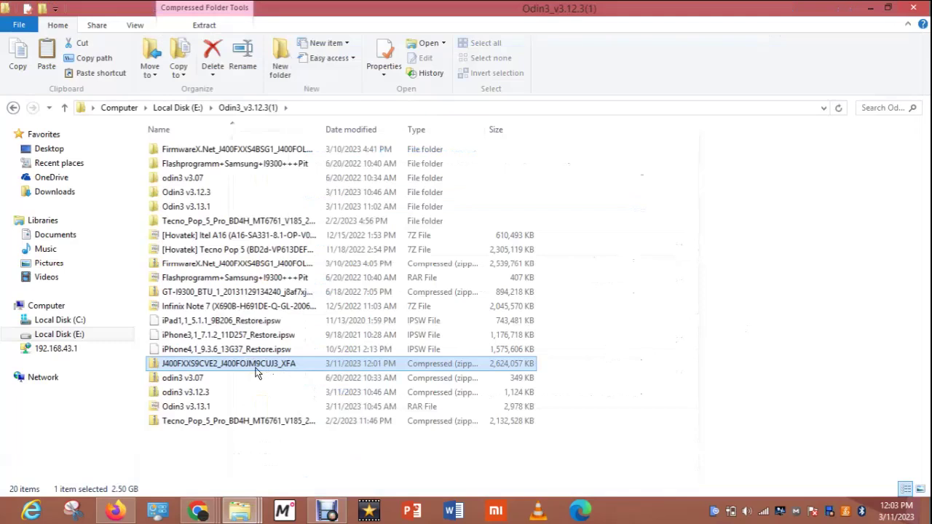
Extract the J400FXXS9CVE2_J400FOJM9CUJ3_XFA archive into its own folder with 7-Zip and open the extracted folder
right_click(257, 372)
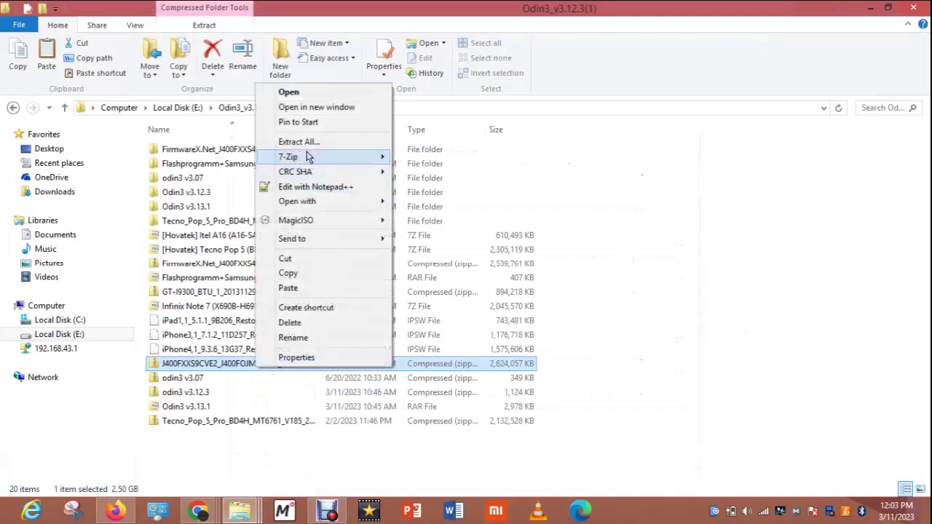
mouse_move(306, 156)
left_click(487, 216)
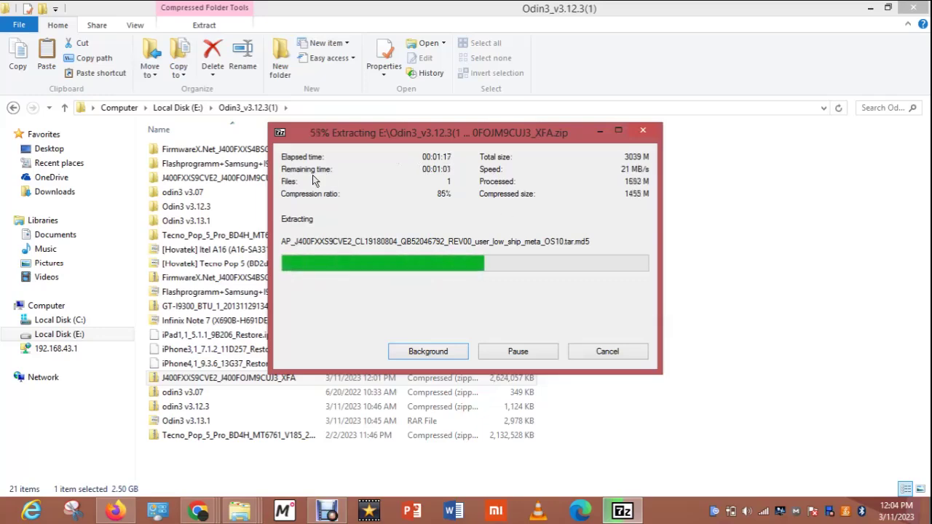
double_click(230, 181)
left_click(622, 511)
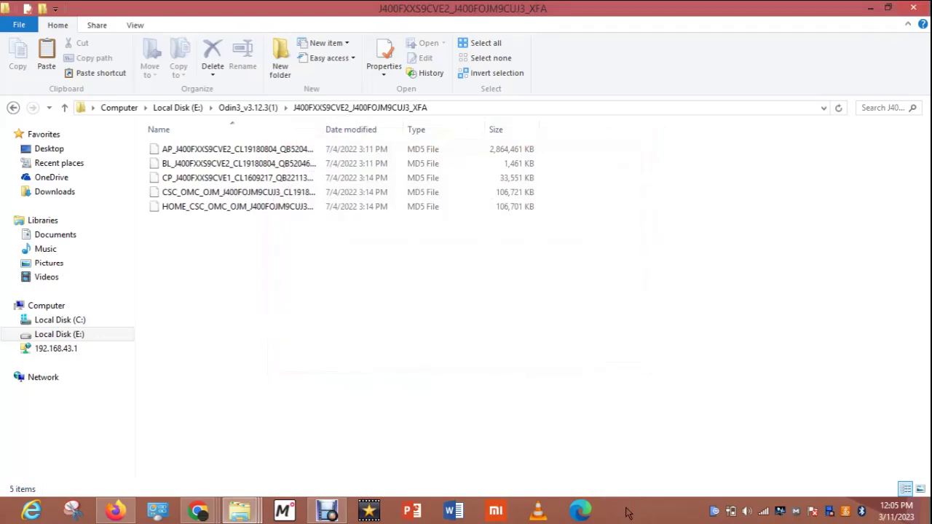
Look over the extracted HOME_CSC, CSC and CP firmware files and check the computer's battery level
left_click(224, 206)
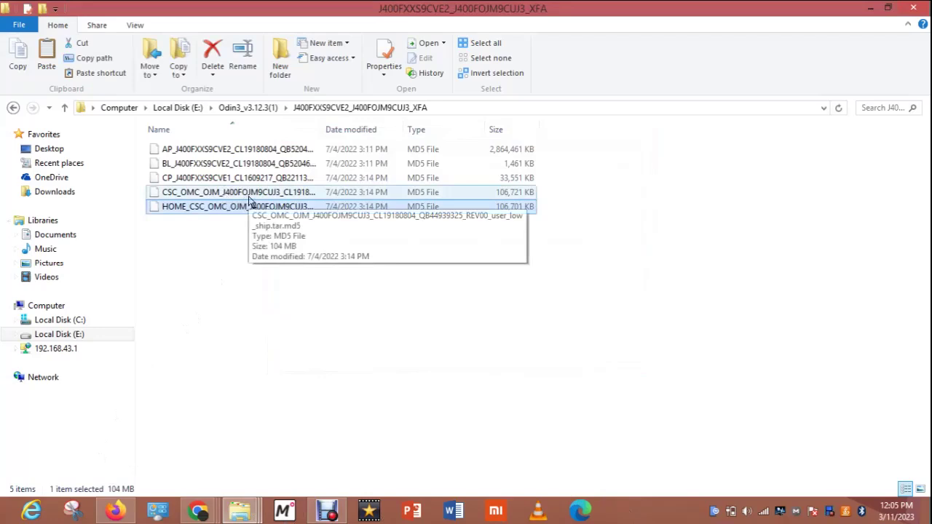
left_click(249, 197)
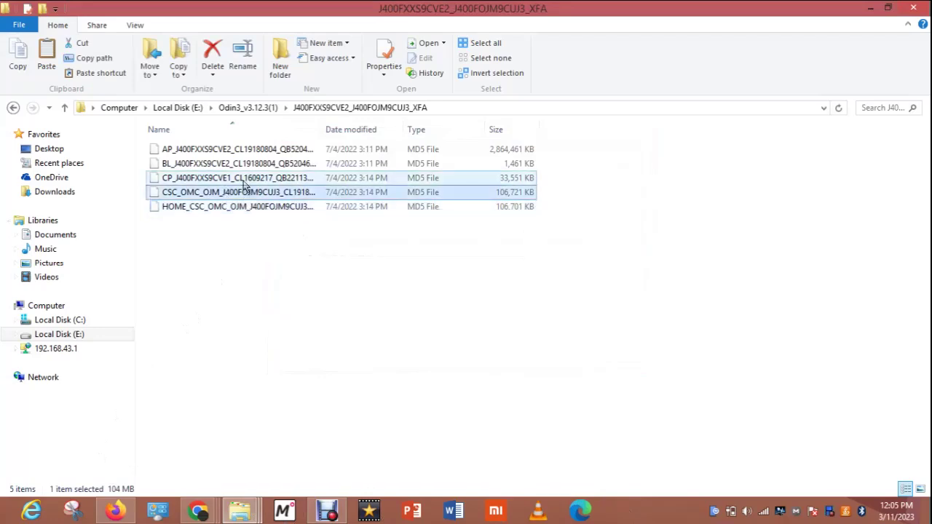
left_click(241, 182)
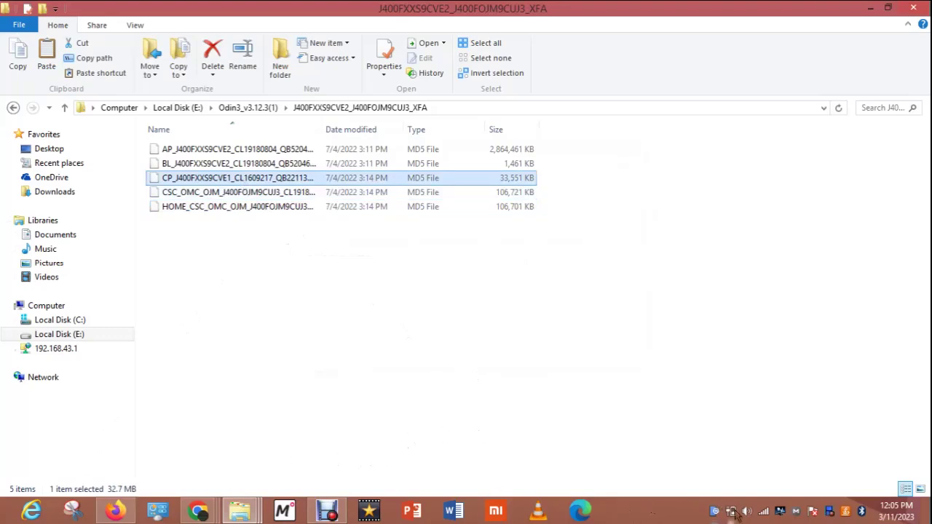
mouse_move(735, 513)
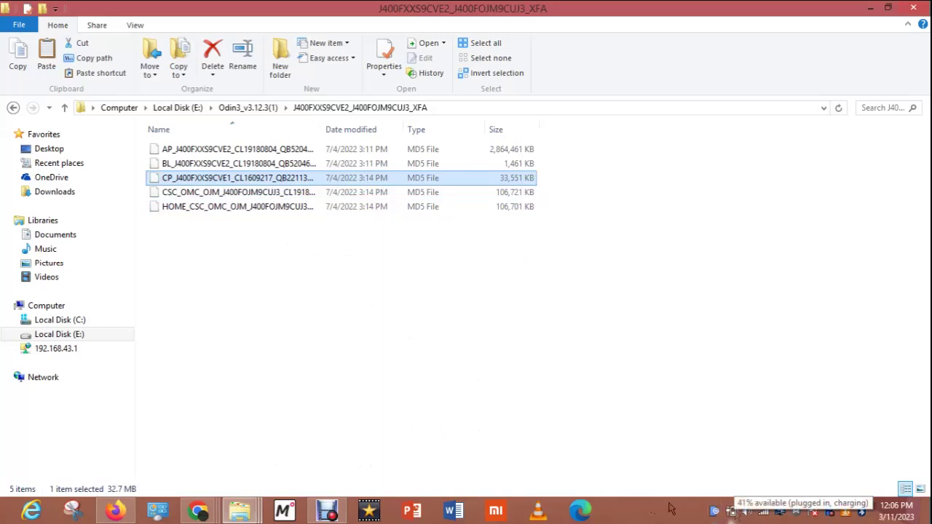
Return to the Odin3_v3.12.3(1) folder, launch Odin3 v3.13.1 from its nested subfolder and acknowledge the binary version notice
left_click(13, 108)
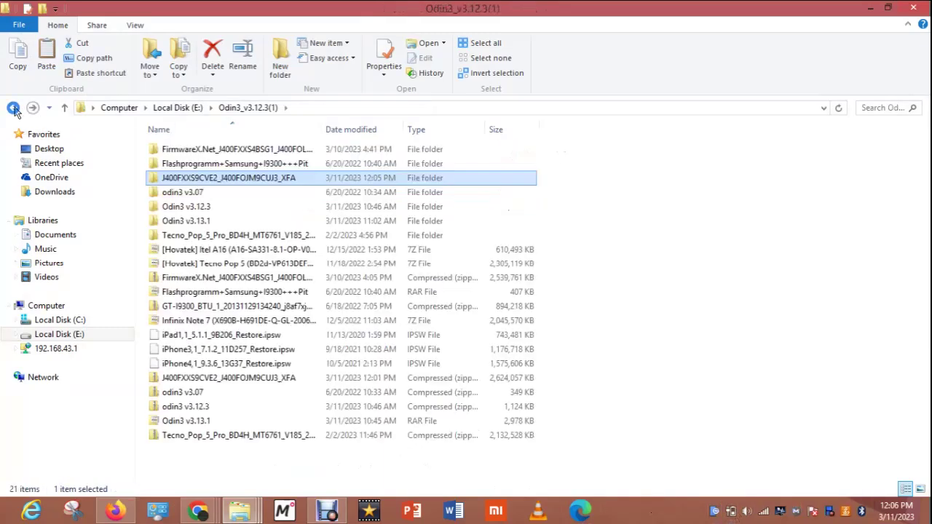
left_click(198, 222)
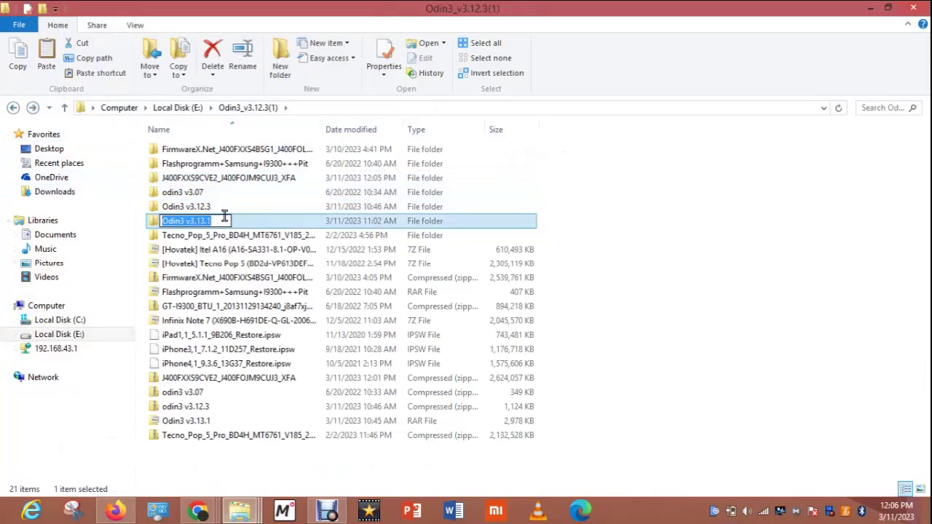
left_click(208, 207)
double_click(203, 221)
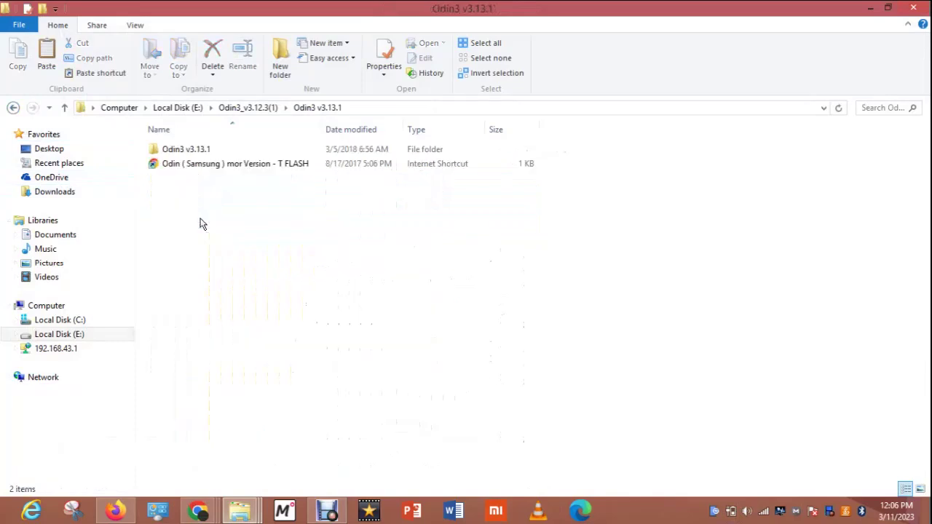
double_click(202, 149)
left_click(201, 178)
double_click(203, 180)
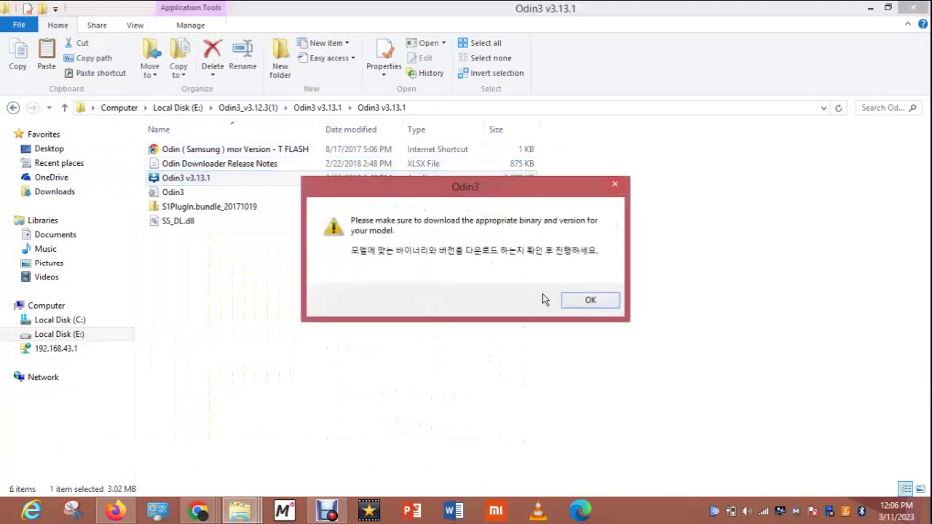
left_click(590, 300)
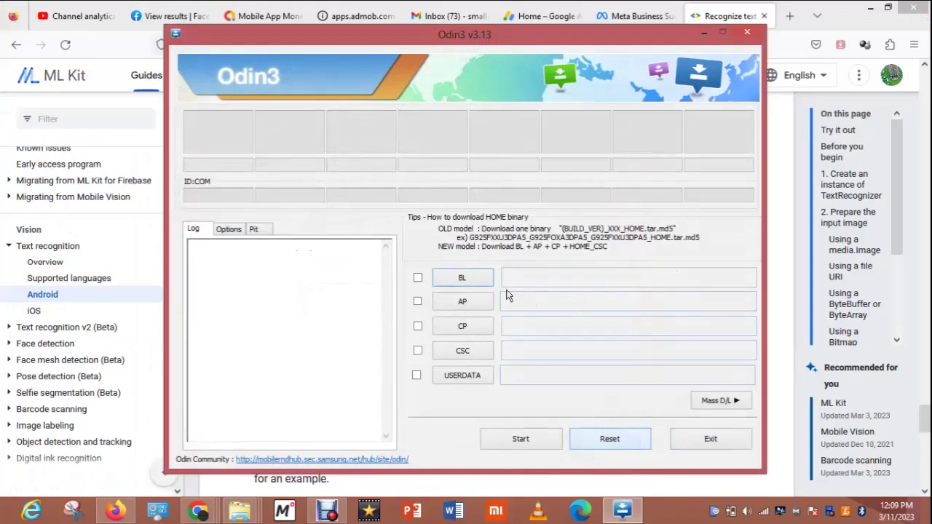
Load the BL_J400FXXS9CVE2 file from the extracted firmware folder as Odin's BL file
left_click(462, 278)
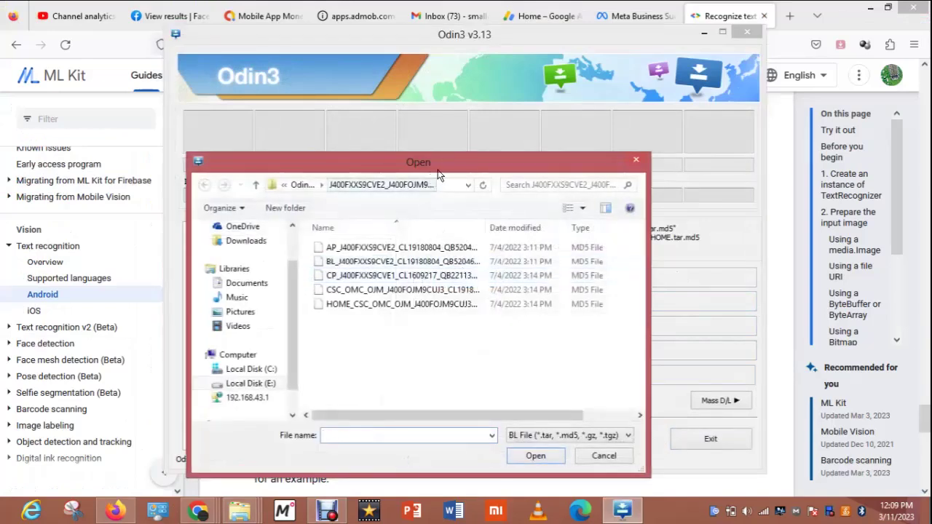
left_click_drag(458, 166, 458, 218)
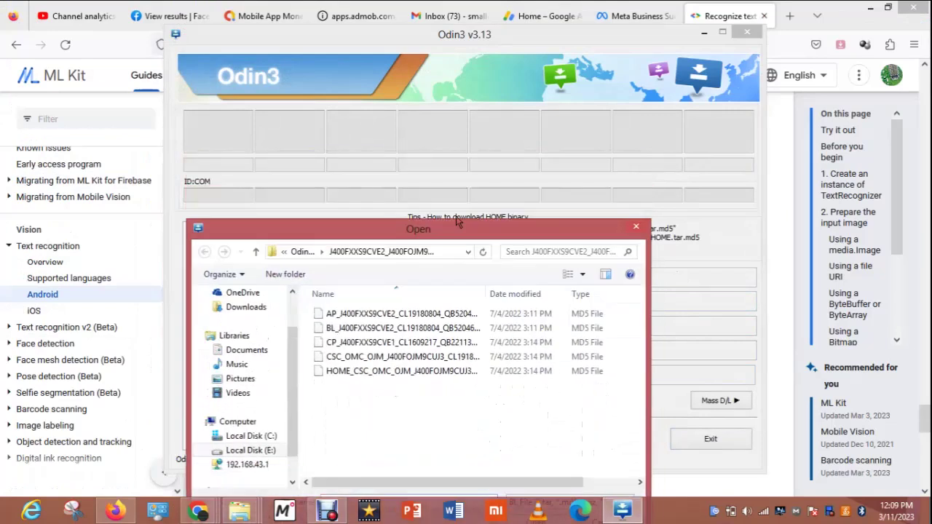
left_click(372, 318)
double_click(371, 318)
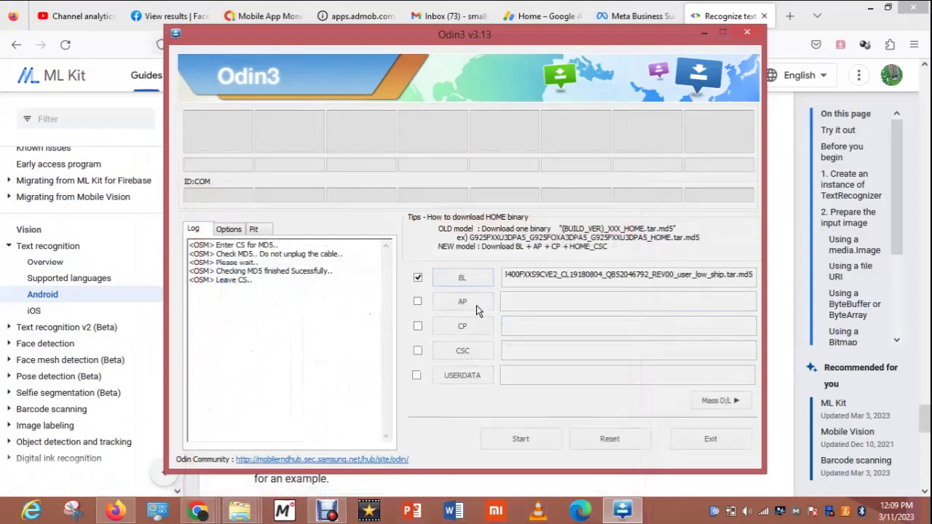
Load the AP_J400FXXS9CVE2 file as Odin's AP file and the CP_J400FXXS9CVE1 file as its CP file
left_click(473, 309)
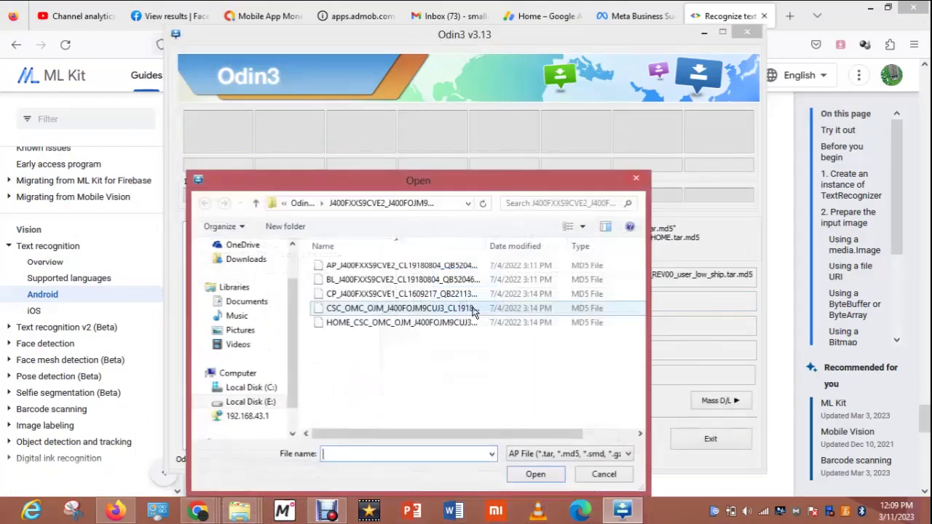
left_click_drag(452, 191, 350, 187)
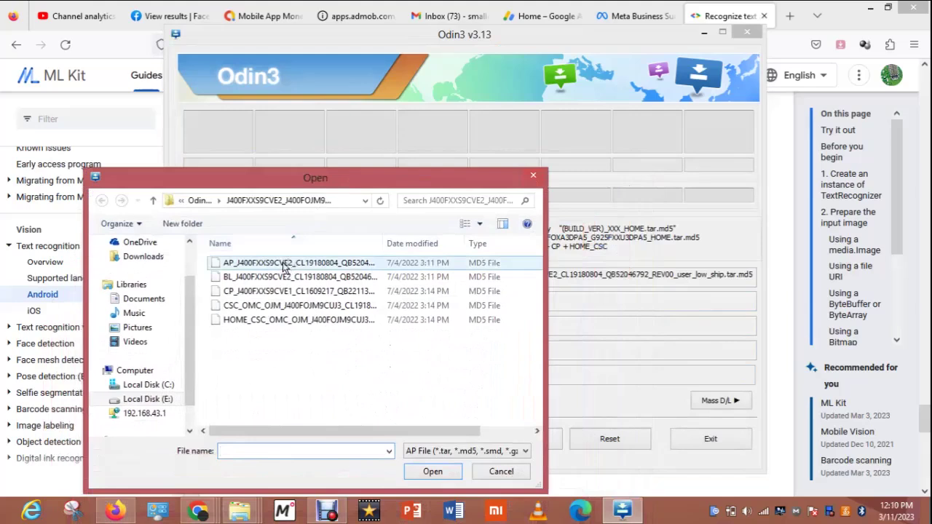
double_click(290, 262)
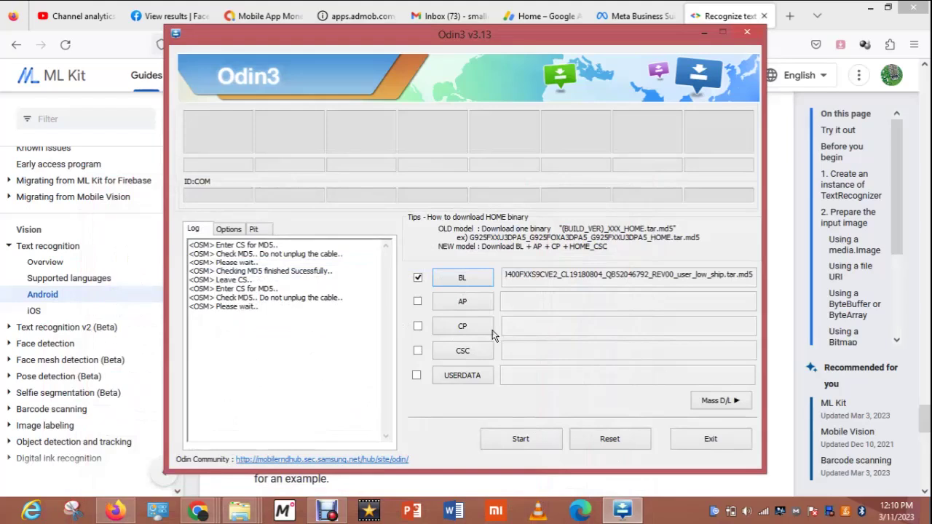
left_click(871, 8)
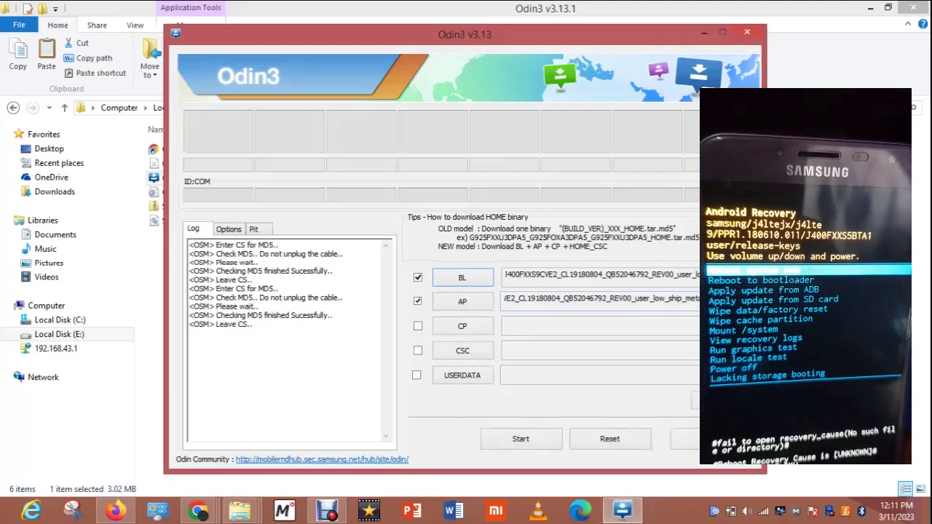
left_click(475, 330)
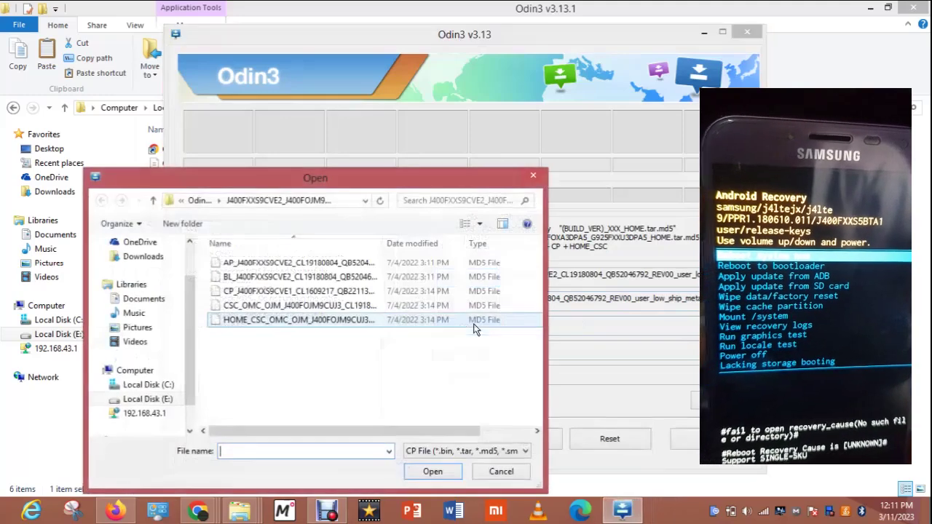
double_click(248, 293)
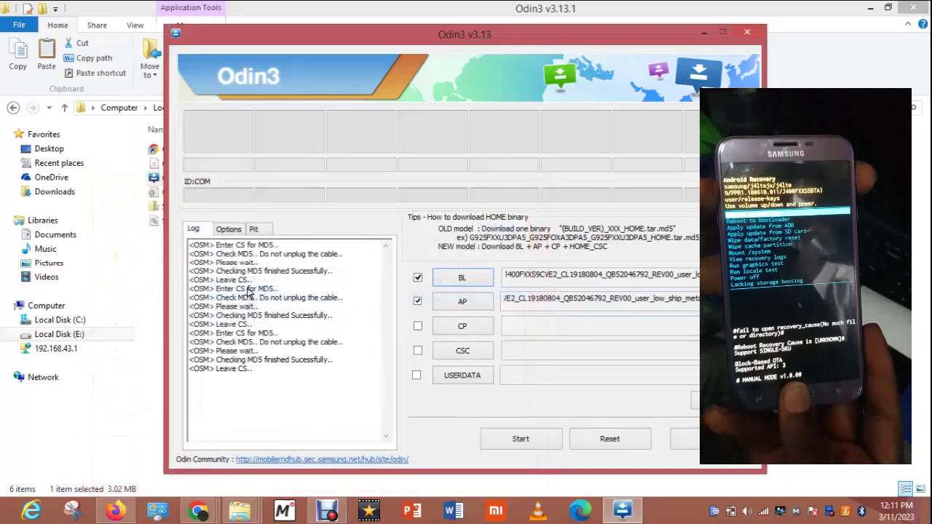
Load the CSC_OMC_OJM_J400FOJM9CUJ3 file as Odin's CSC file and start flashing the connected phone
left_click(464, 352)
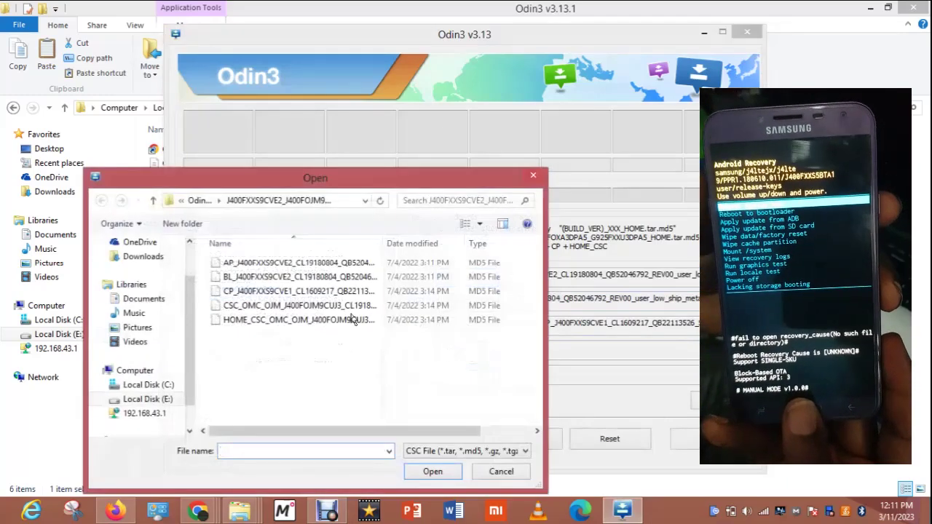
left_click(235, 311)
double_click(235, 311)
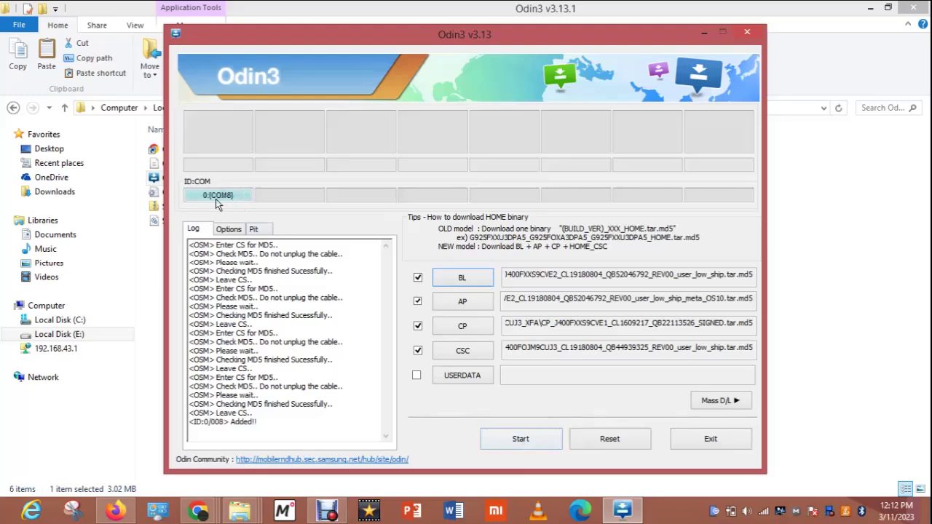
left_click(521, 439)
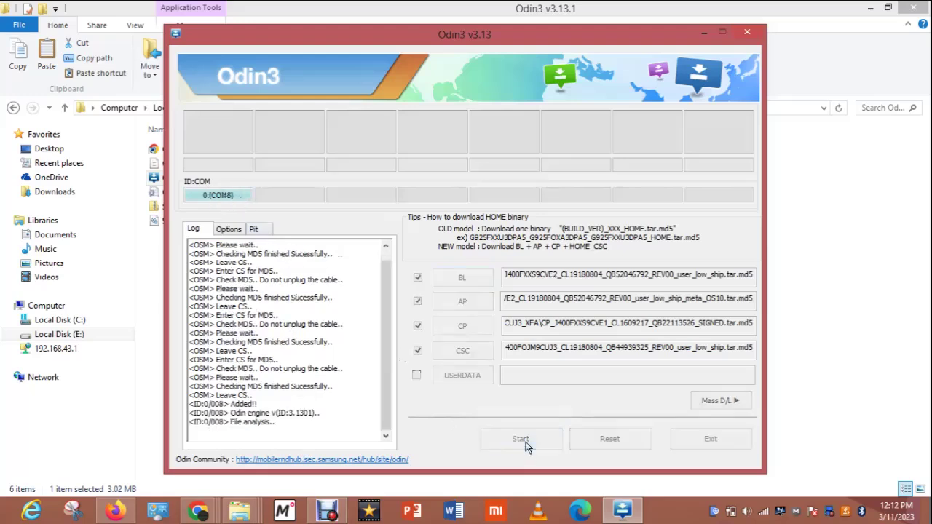